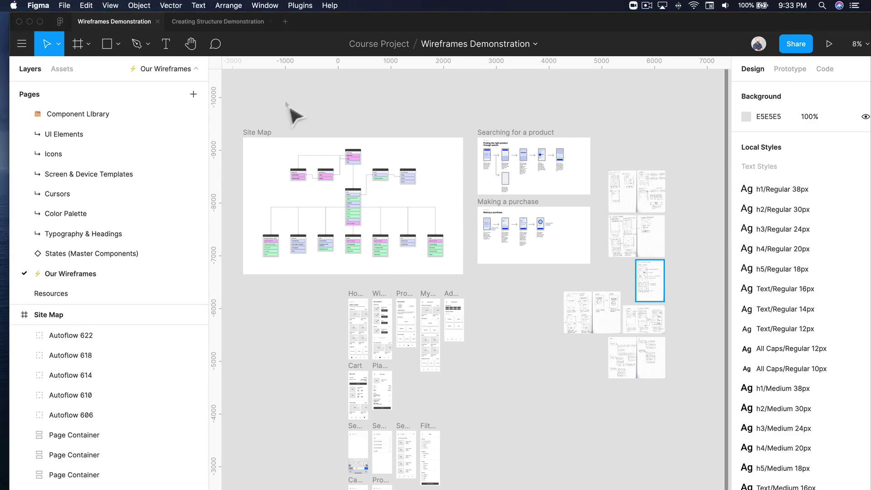
Select the Site Map frame and pan across its site map boxes.
{"action": "left_click", "coordinate": [274, 138]}
{"action": "key", "text": "Escape"}
{"action": "scroll", "coordinate": [268, 164], "scroll_direction": "up", "scroll_amount": 10}
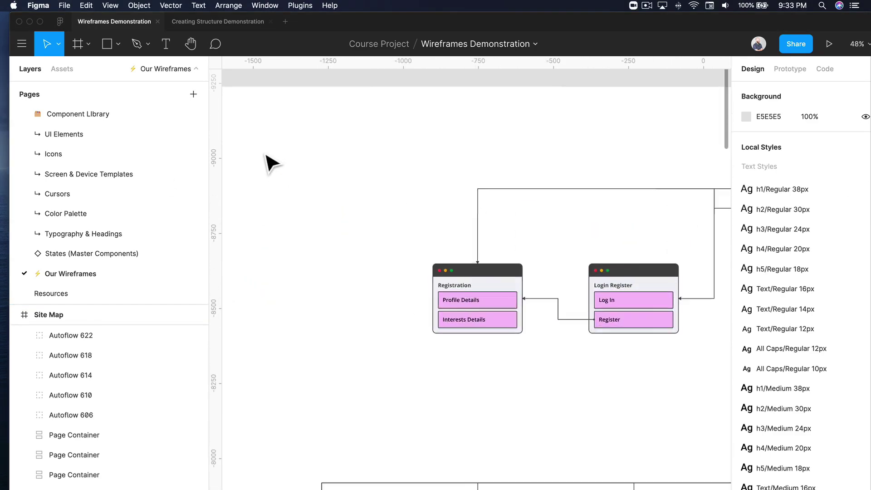
{"action": "scroll", "coordinate": [271, 163], "scroll_direction": "right", "scroll_amount": 15}
{"action": "scroll", "coordinate": [271, 164], "scroll_direction": "down", "scroll_amount": 3}
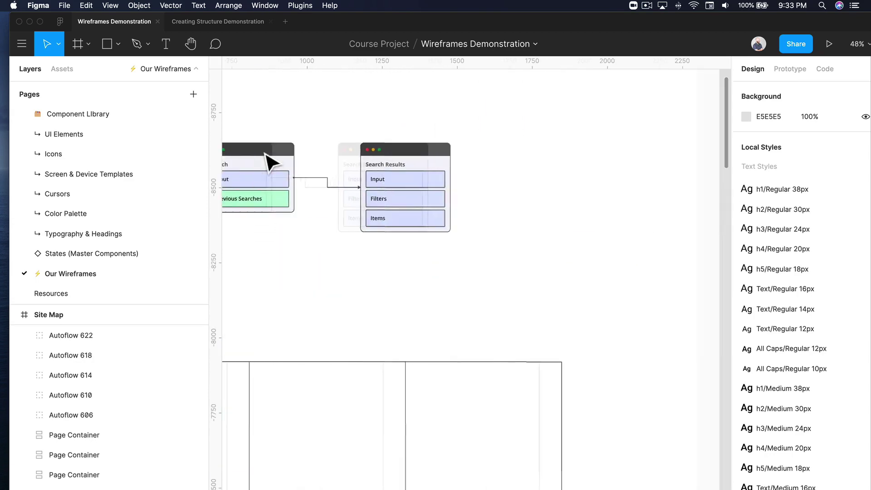
{"action": "scroll", "coordinate": [271, 163], "scroll_direction": "right", "scroll_amount": 10}
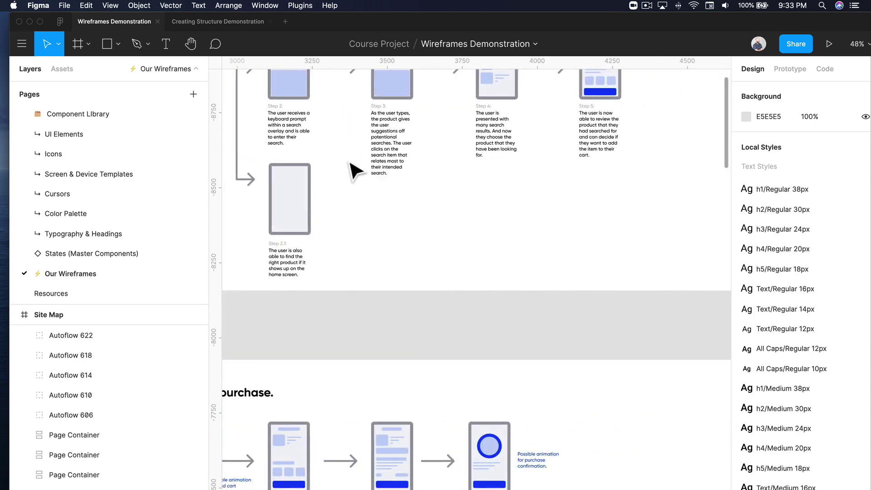
{"action": "scroll", "coordinate": [356, 170], "scroll_direction": "down", "scroll_amount": 5}
{"action": "scroll", "coordinate": [427, 177], "scroll_direction": "right", "scroll_amount": 8}
Select the top hand-drawn sketch, then pan back up and to the left.
{"action": "left_click", "coordinate": [430, 265]}
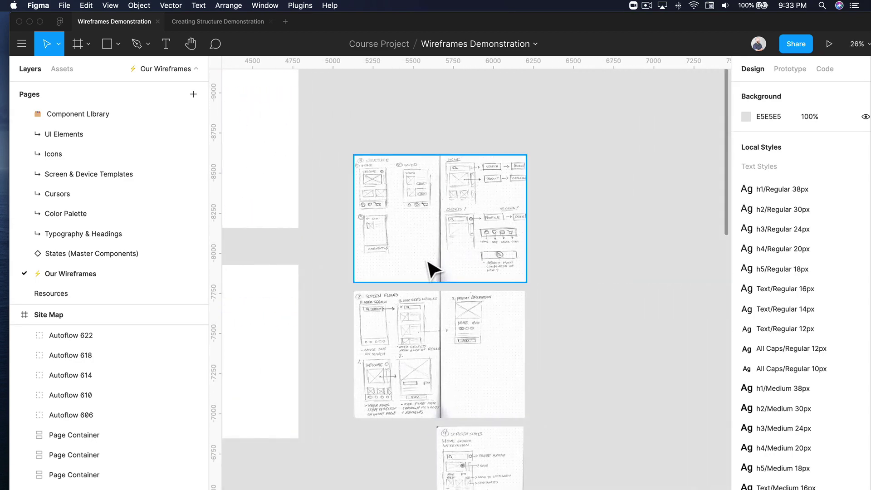
{"action": "scroll", "coordinate": [224, 233], "scroll_direction": "left", "scroll_amount": 15}
{"action": "scroll", "coordinate": [223, 234], "scroll_direction": "up", "scroll_amount": 2}
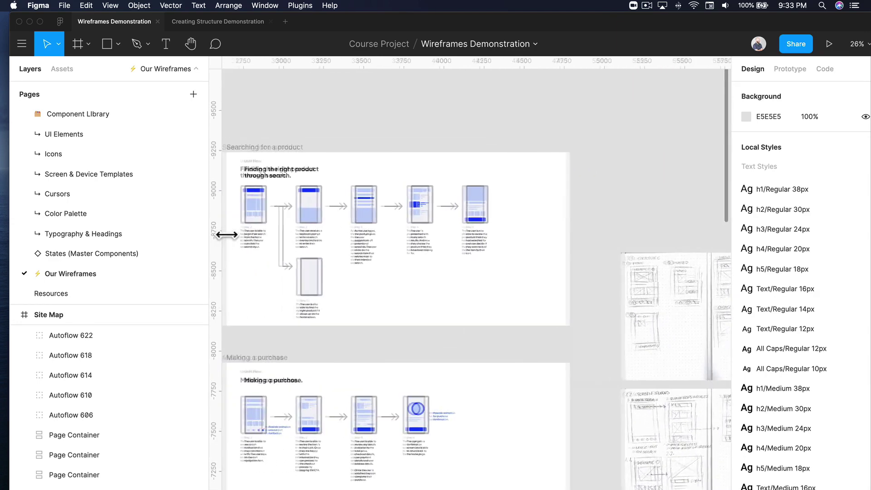
{"action": "scroll", "coordinate": [290, 244], "scroll_direction": "left", "scroll_amount": 3}
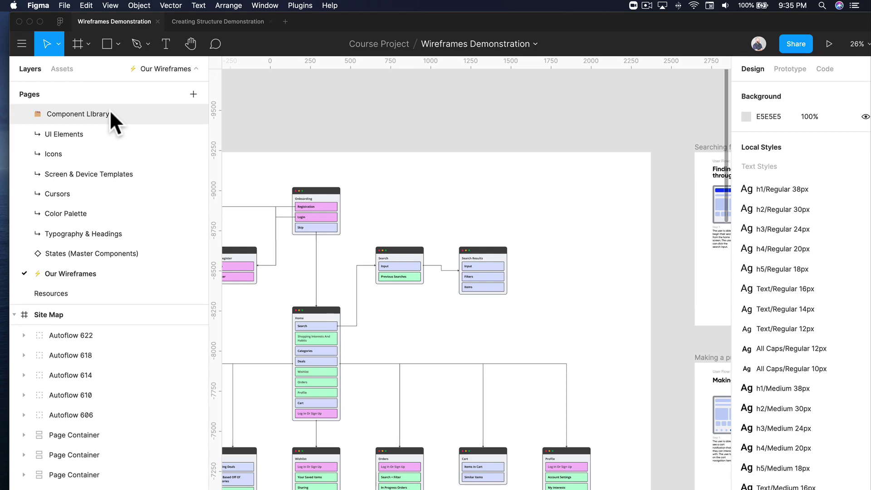
{"action": "left_click", "coordinate": [87, 133]}
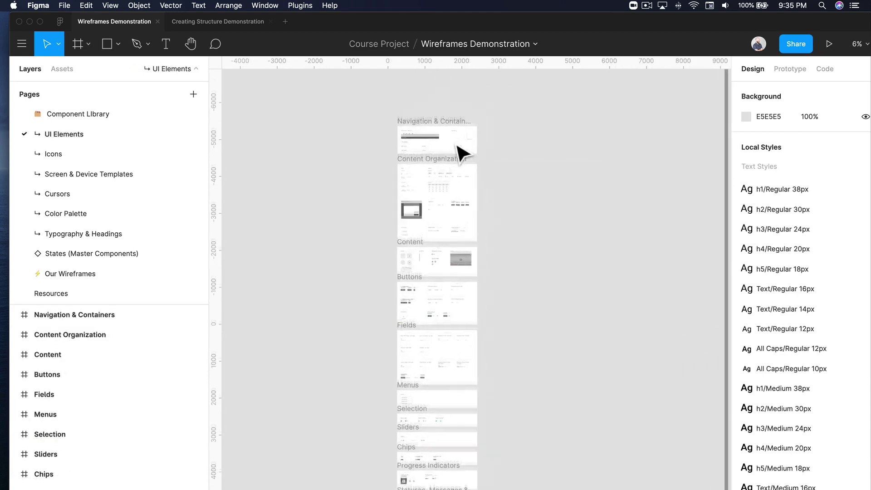
{"action": "scroll", "coordinate": [457, 146], "scroll_direction": "up", "scroll_amount": 10}
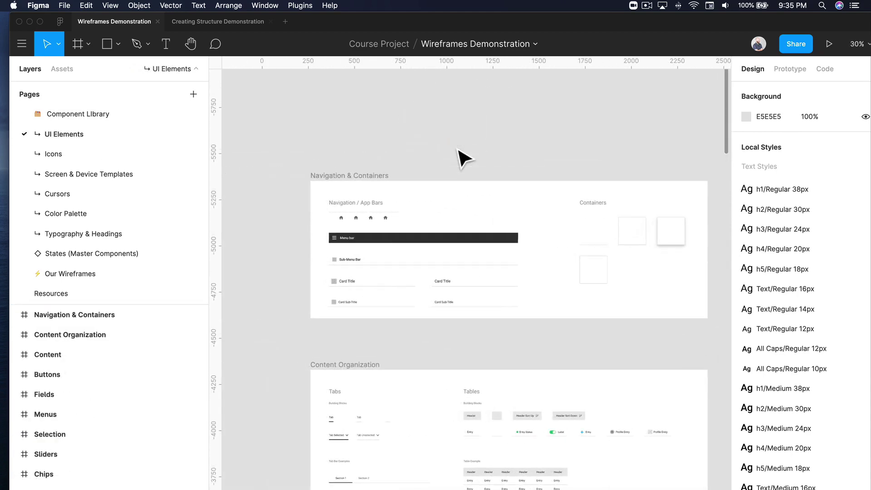
{"action": "scroll", "coordinate": [459, 153], "scroll_direction": "up", "scroll_amount": 5}
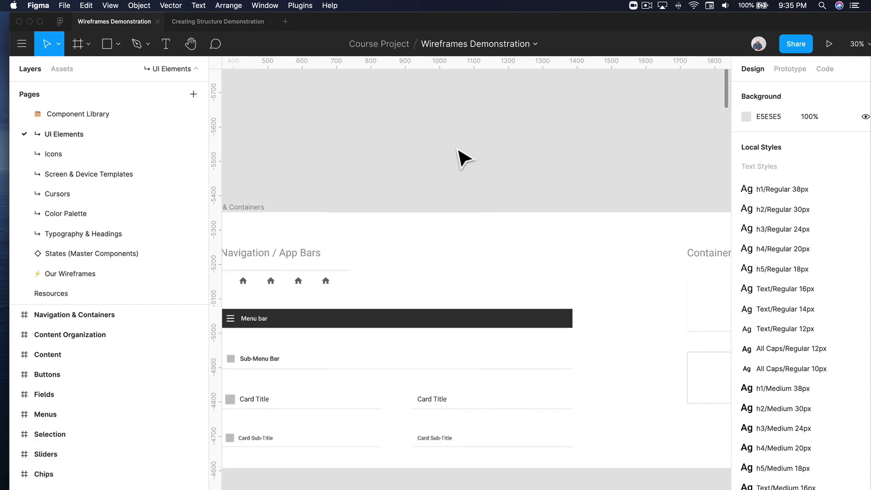
{"action": "scroll", "coordinate": [459, 153], "scroll_direction": "left", "scroll_amount": 3}
{"action": "scroll", "coordinate": [472, 196], "scroll_direction": "right", "scroll_amount": 3}
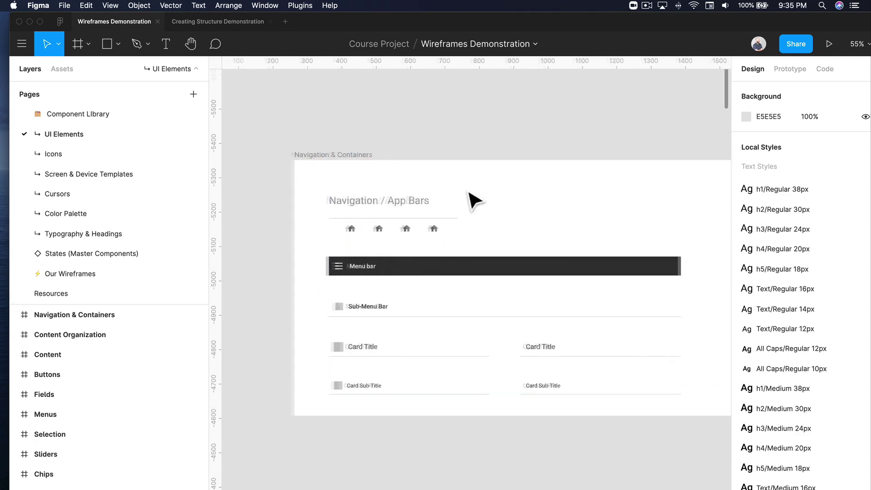
{"action": "scroll", "coordinate": [410, 262], "scroll_direction": "up", "scroll_amount": 2}
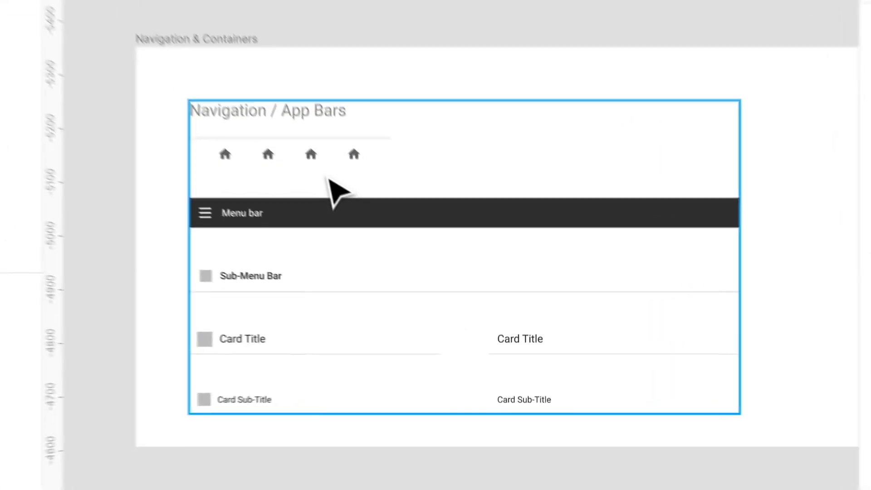
{"action": "left_click", "coordinate": [339, 153]}
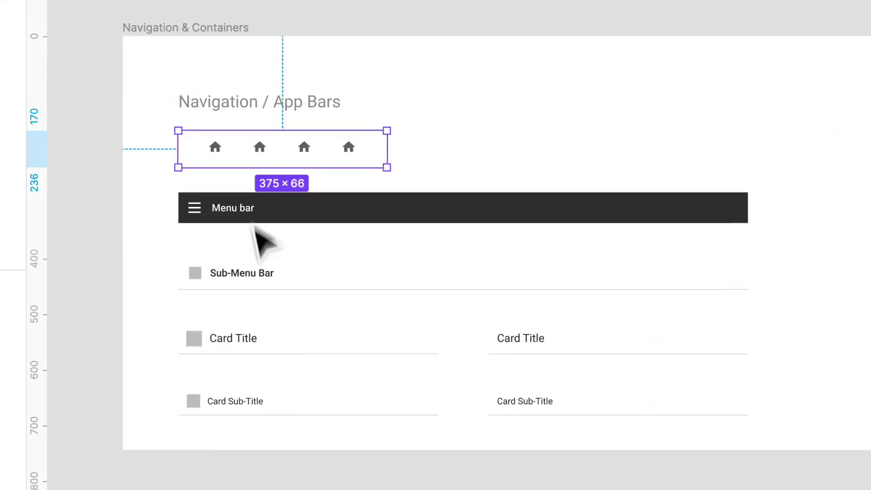
{"action": "left_click", "coordinate": [332, 288]}
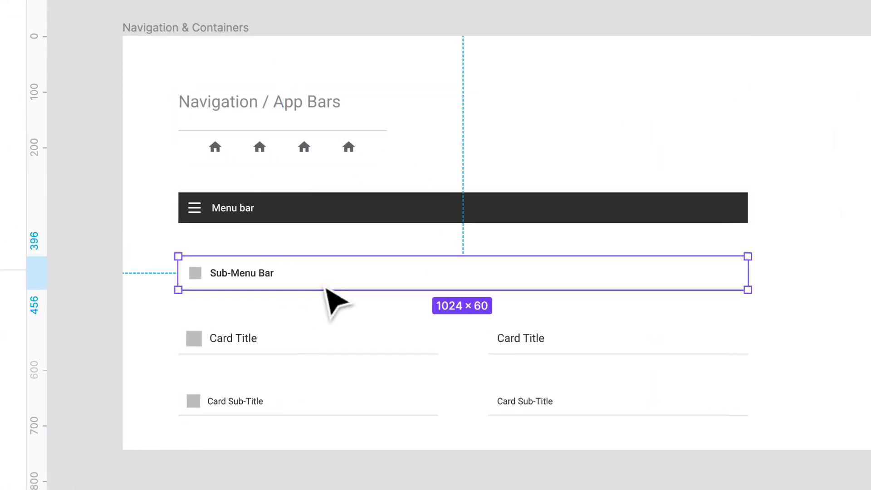
{"action": "scroll", "coordinate": [325, 281], "scroll_direction": "down", "scroll_amount": 6}
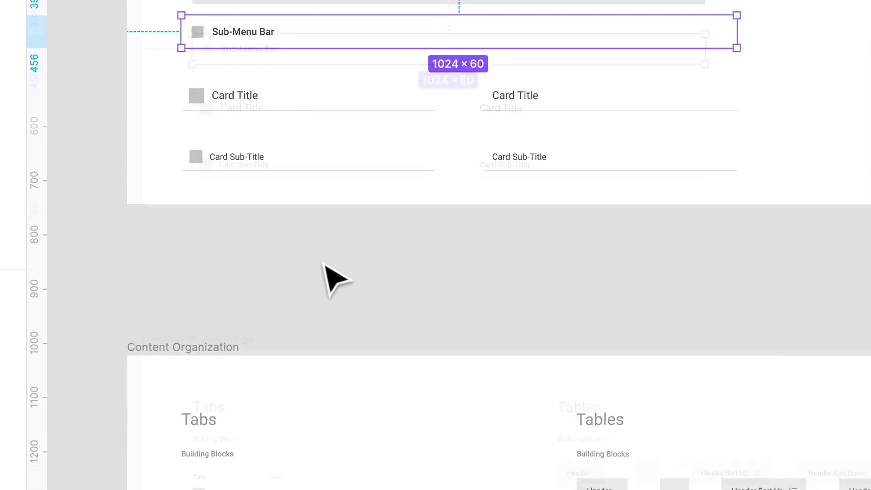
{"action": "scroll", "coordinate": [336, 259], "scroll_direction": "down", "scroll_amount": 3}
{"action": "scroll", "coordinate": [453, 190], "scroll_direction": "right", "scroll_amount": 5}
{"action": "scroll", "coordinate": [420, 249], "scroll_direction": "up", "scroll_amount": 1}
{"action": "scroll", "coordinate": [366, 292], "scroll_direction": "down", "scroll_amount": 10}
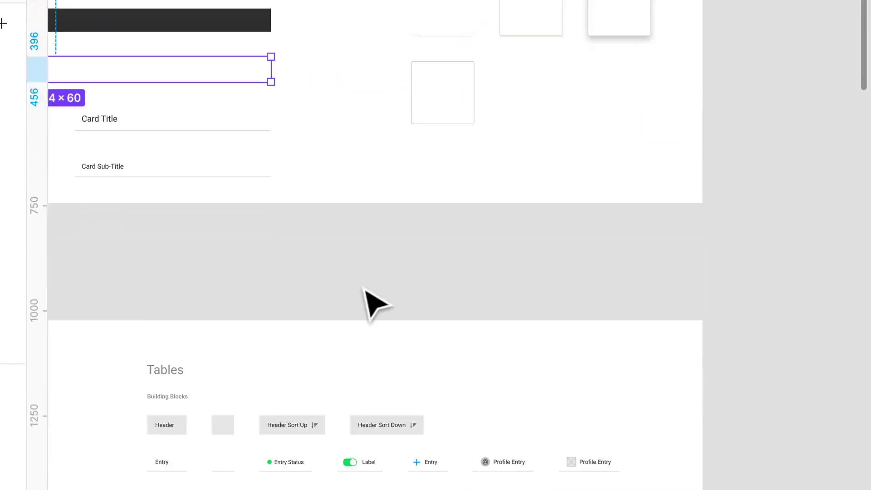
{"action": "scroll", "coordinate": [368, 282], "scroll_direction": "left", "scroll_amount": 4}
{"action": "scroll", "coordinate": [432, 131], "scroll_direction": "up", "scroll_amount": 5}
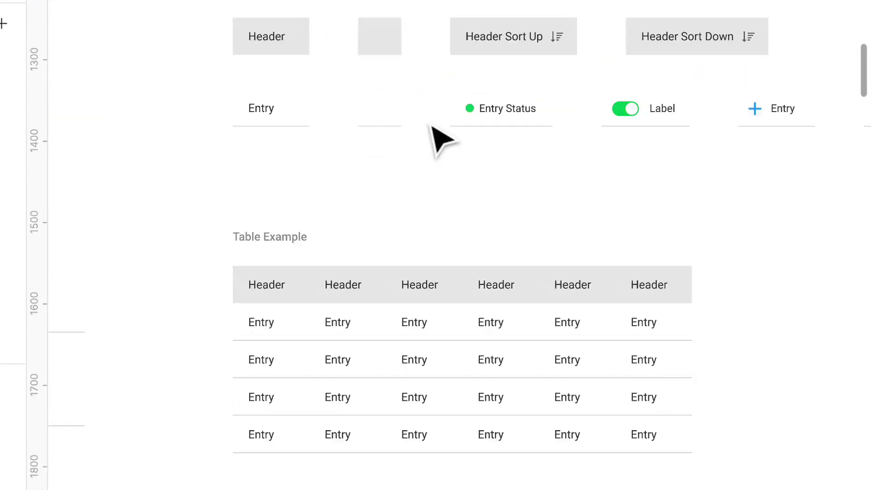
{"action": "scroll", "coordinate": [431, 136], "scroll_direction": "up", "scroll_amount": 3}
{"action": "scroll", "coordinate": [432, 136], "scroll_direction": "left", "scroll_amount": 6}
{"action": "scroll", "coordinate": [548, 246], "scroll_direction": "down", "scroll_amount": 10}
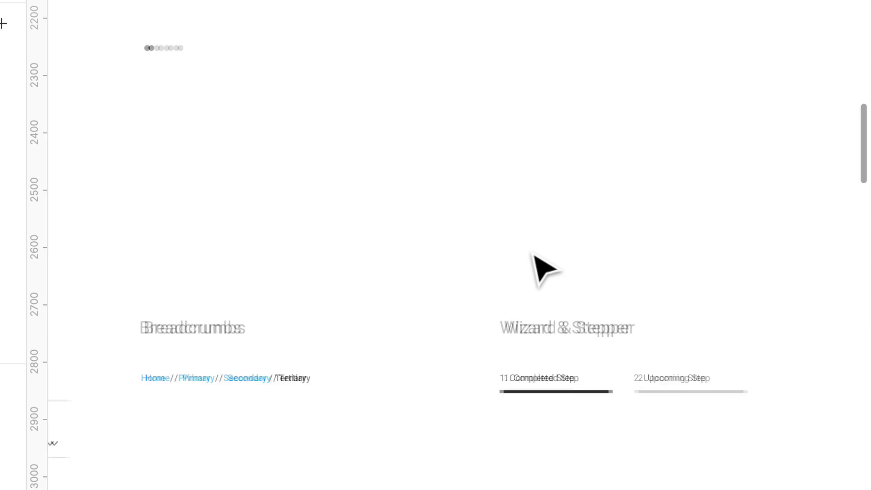
{"action": "scroll", "coordinate": [535, 257], "scroll_direction": "down", "scroll_amount": 8}
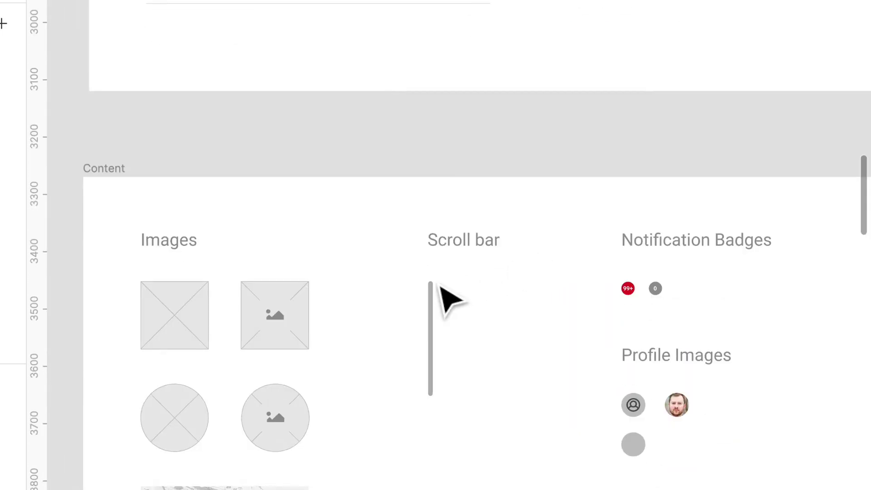
{"action": "scroll", "coordinate": [438, 285], "scroll_direction": "up", "scroll_amount": 3}
{"action": "scroll", "coordinate": [431, 286], "scroll_direction": "left", "scroll_amount": 5}
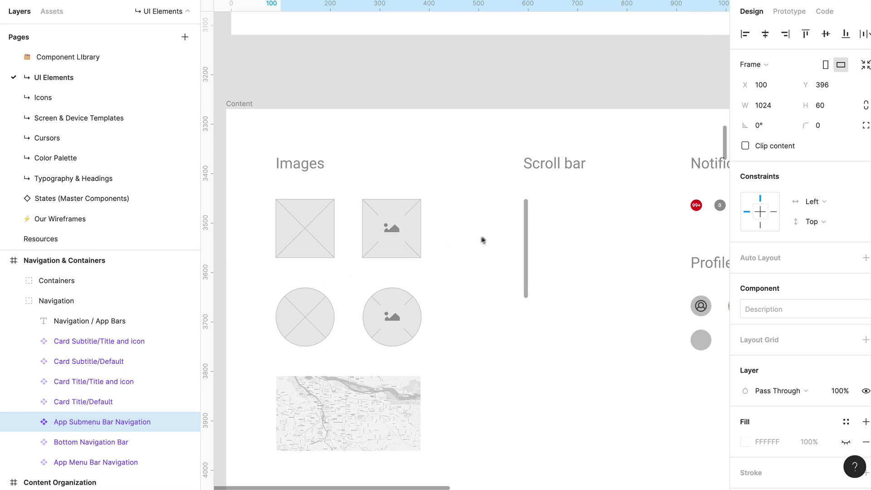
{"action": "scroll", "coordinate": [467, 247], "scroll_direction": "right", "scroll_amount": 2}
{"action": "scroll", "coordinate": [467, 246], "scroll_direction": "down", "scroll_amount": 3}
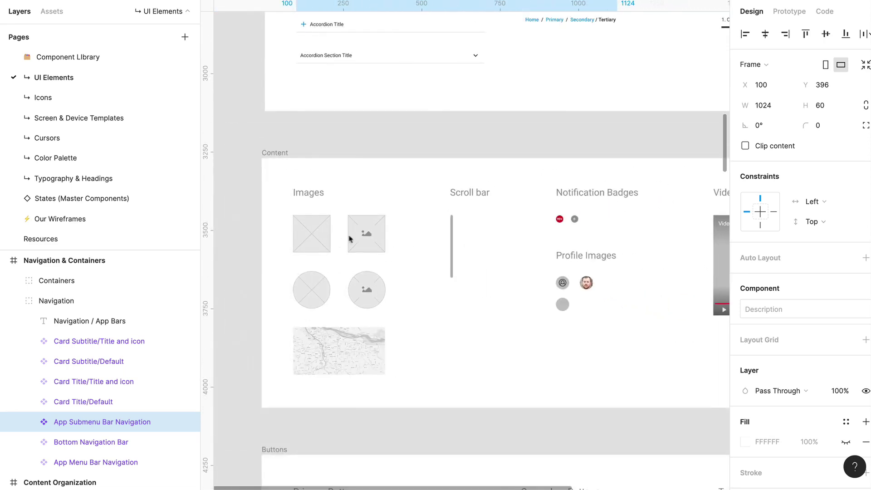
{"action": "left_click", "coordinate": [365, 236]}
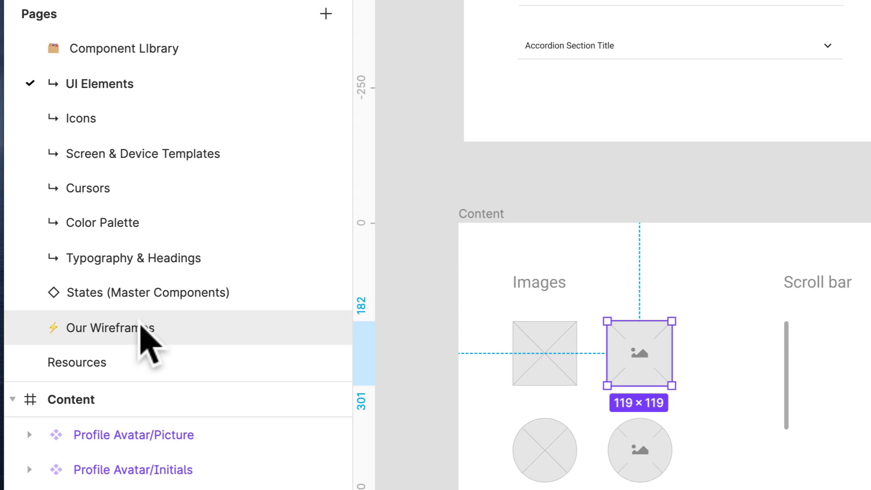
In local components, expand UI Elements and Fields to show the Dropdown variants.
{"action": "left_click", "coordinate": [136, 3]}
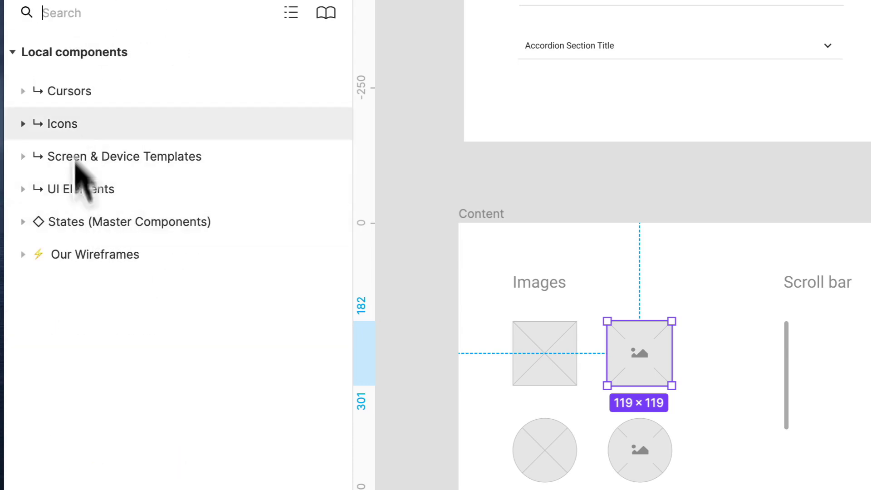
{"action": "left_click", "coordinate": [23, 190]}
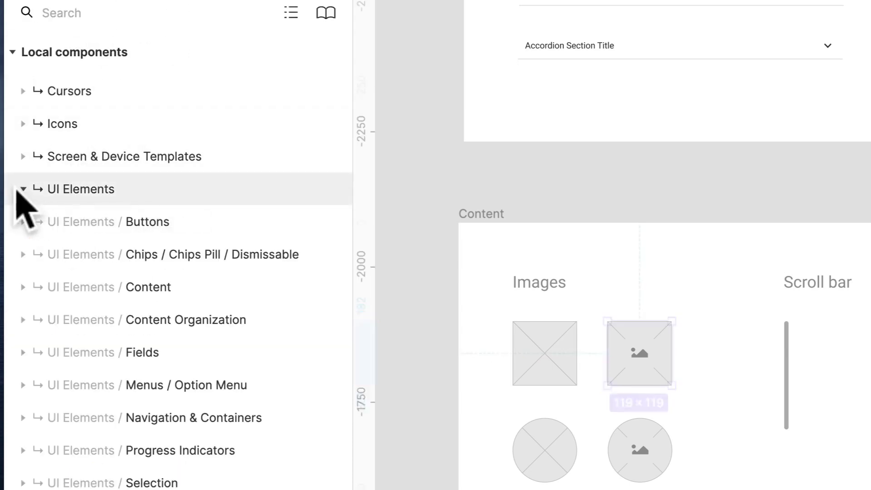
{"action": "left_click", "coordinate": [23, 352]}
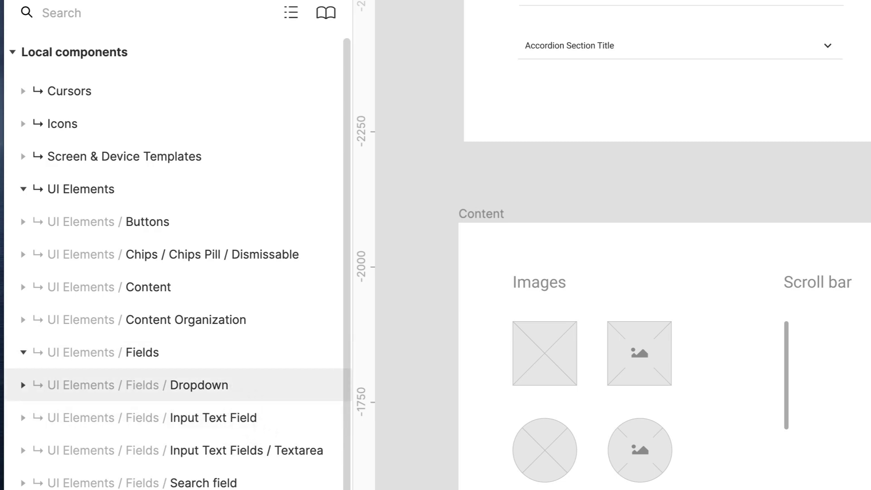
{"action": "left_click", "coordinate": [23, 384]}
Place a labelled dropdown above the Content frame, delete it, collapse the groups, and scroll down to Buttons.
{"action": "left_click_drag", "start_coordinate": [121, 431], "coordinate": [610, 182]}
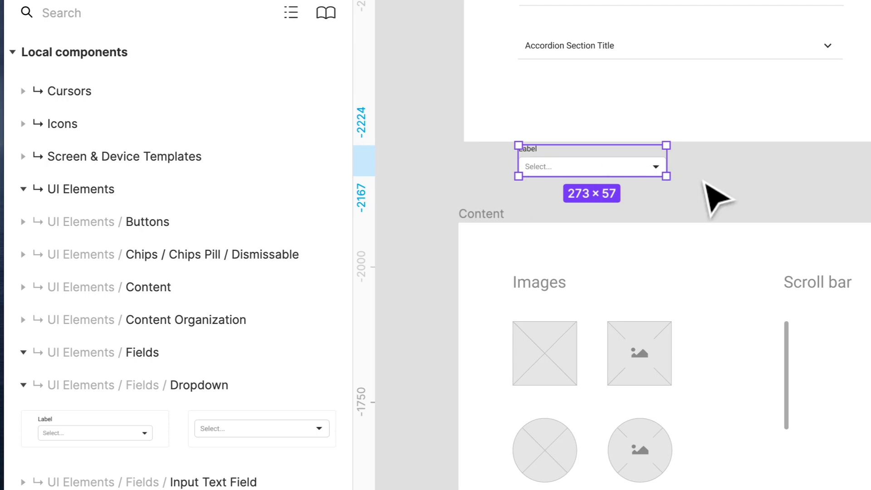
{"action": "key", "text": "Delete"}
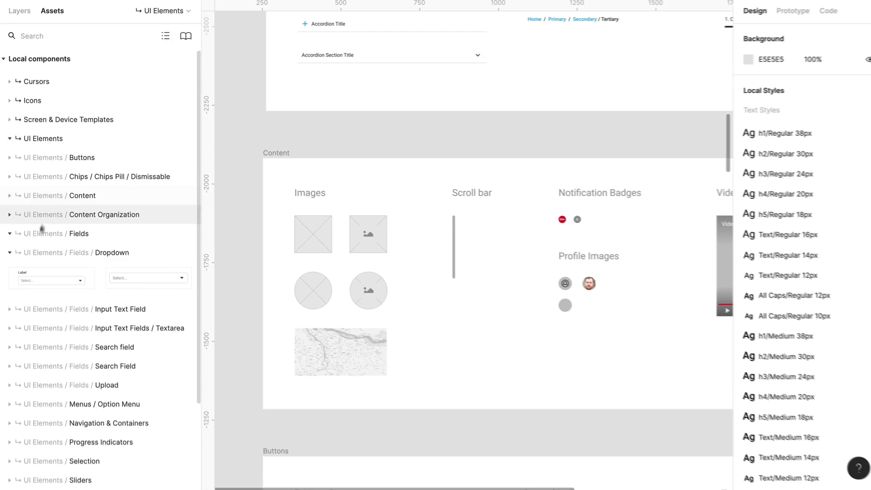
{"action": "left_click", "coordinate": [10, 252]}
{"action": "left_click", "coordinate": [9, 138]}
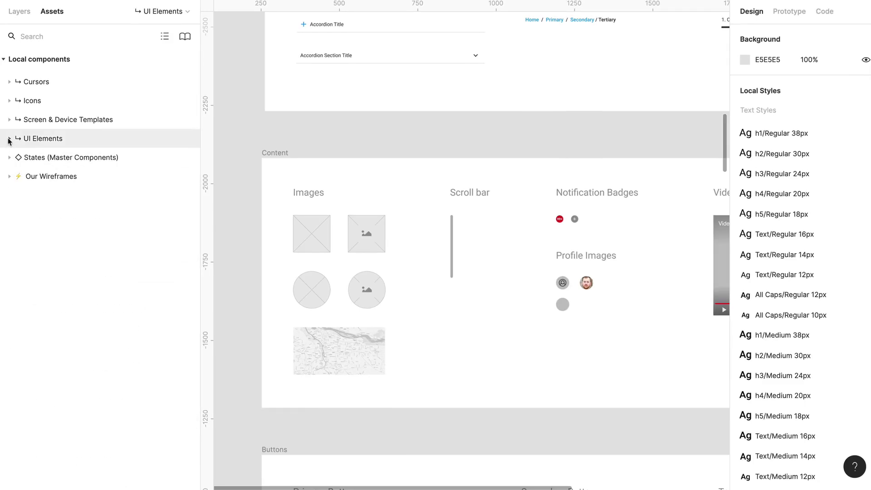
{"action": "scroll", "coordinate": [418, 223], "scroll_direction": "down", "scroll_amount": 2, "text": "ctrl"}
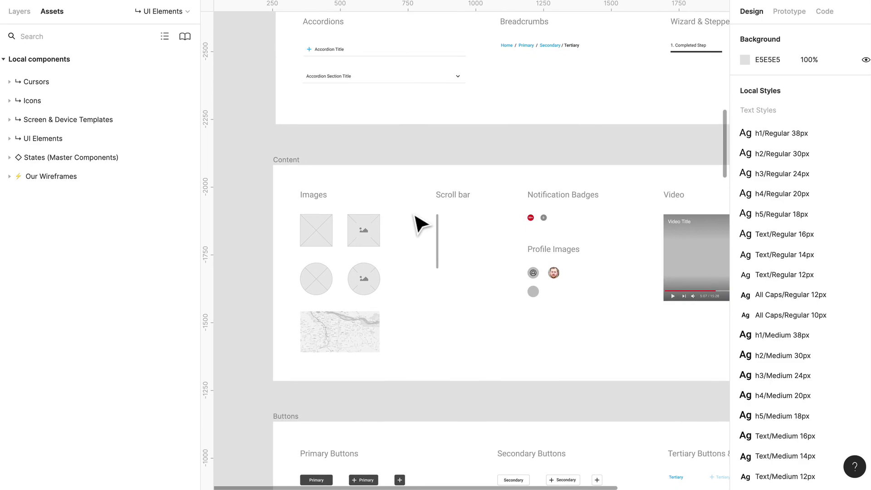
{"action": "scroll", "coordinate": [418, 224], "scroll_direction": "down", "scroll_amount": 2, "text": "ctrl"}
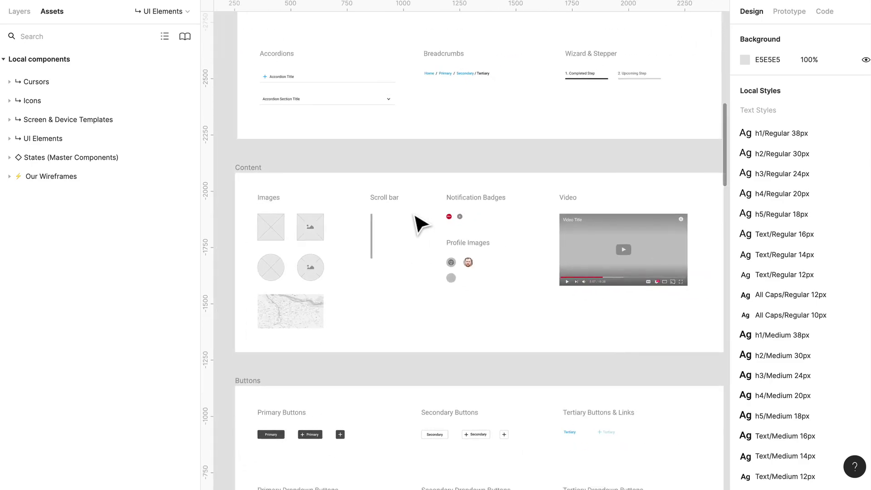
{"action": "scroll", "coordinate": [414, 216], "scroll_direction": "down", "scroll_amount": 10}
{"action": "scroll", "coordinate": [414, 216], "scroll_direction": "up", "scroll_amount": 5}
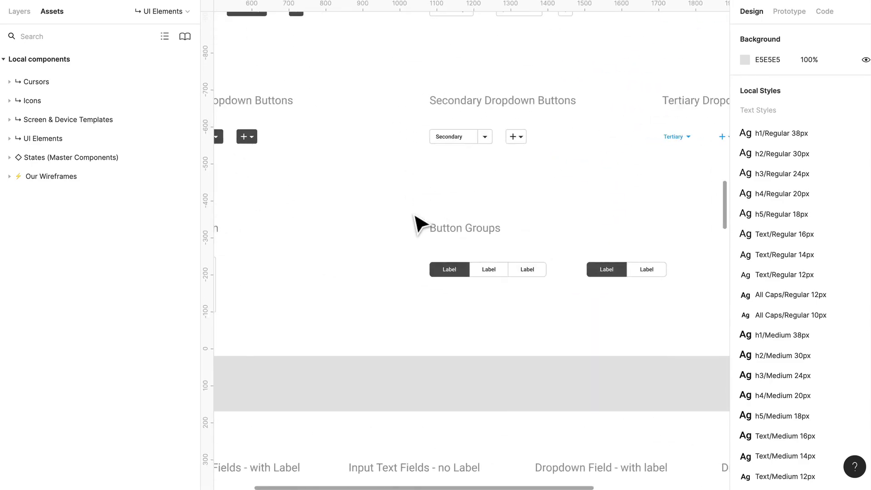
Expand Icons and its subgroups to view the Account icon thumbnails, then collapse them again.
{"action": "left_click", "coordinate": [10, 101]}
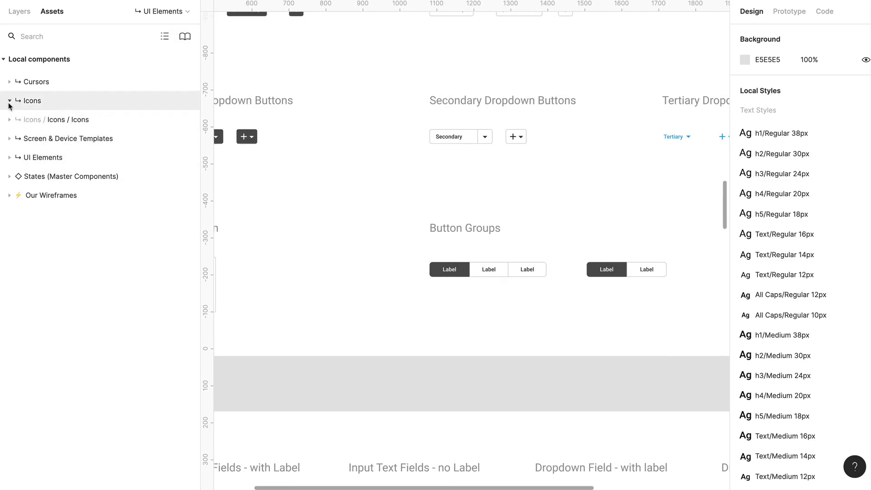
{"action": "left_click", "coordinate": [73, 120]}
{"action": "left_click", "coordinate": [97, 140]}
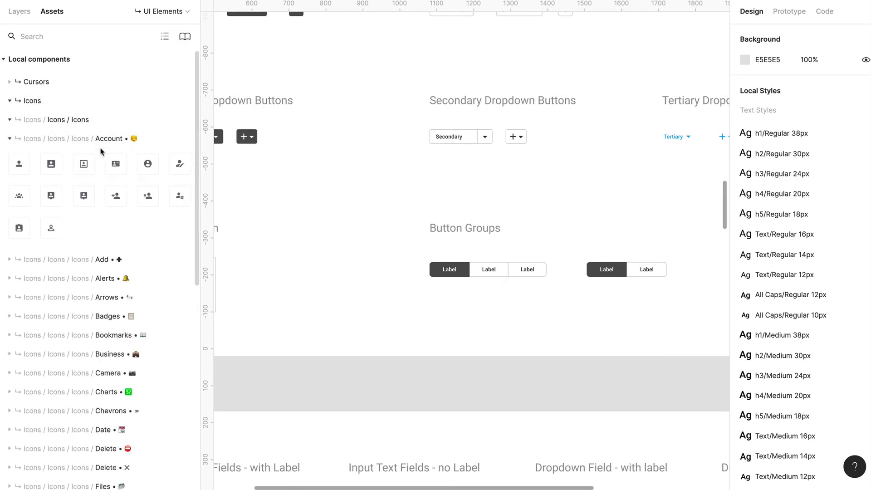
{"action": "left_click", "coordinate": [10, 138]}
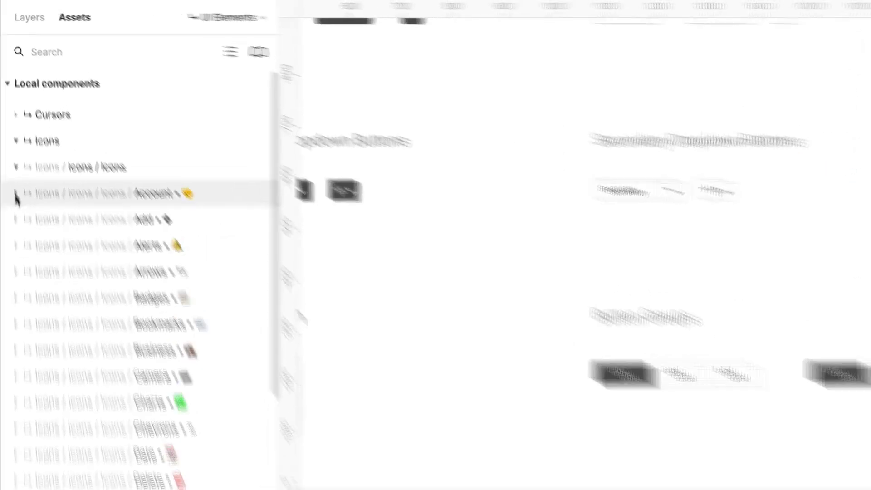
{"action": "left_click", "coordinate": [16, 167]}
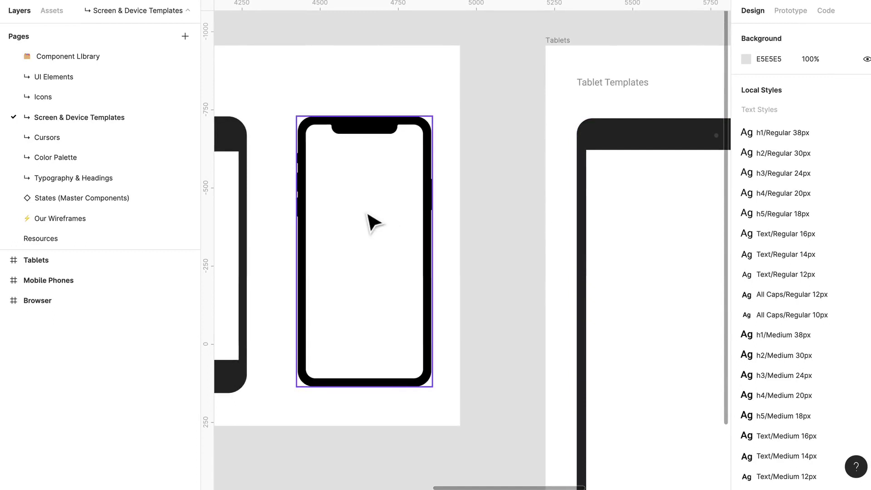
Select the iPhone X template to confirm its 433×864 size, then switch to the Cursors page.
{"action": "scroll", "coordinate": [377, 235], "scroll_direction": "left", "scroll_amount": 5}
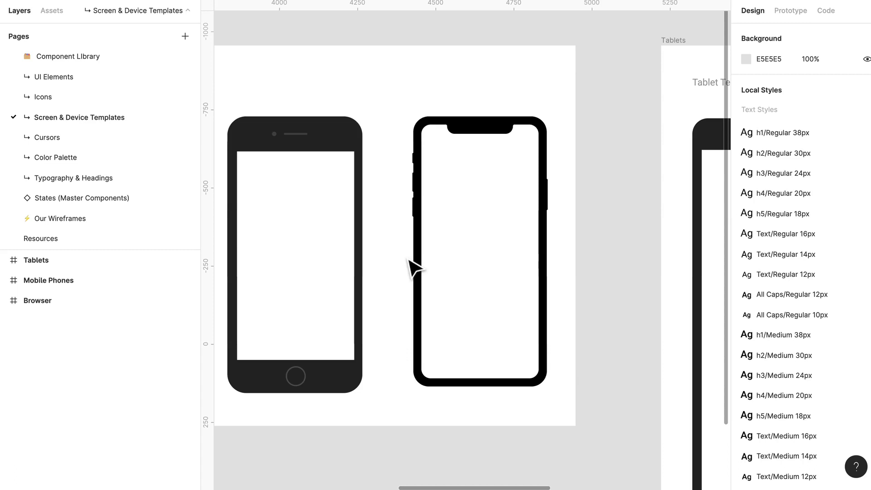
{"action": "scroll", "coordinate": [411, 261], "scroll_direction": "right", "scroll_amount": 5}
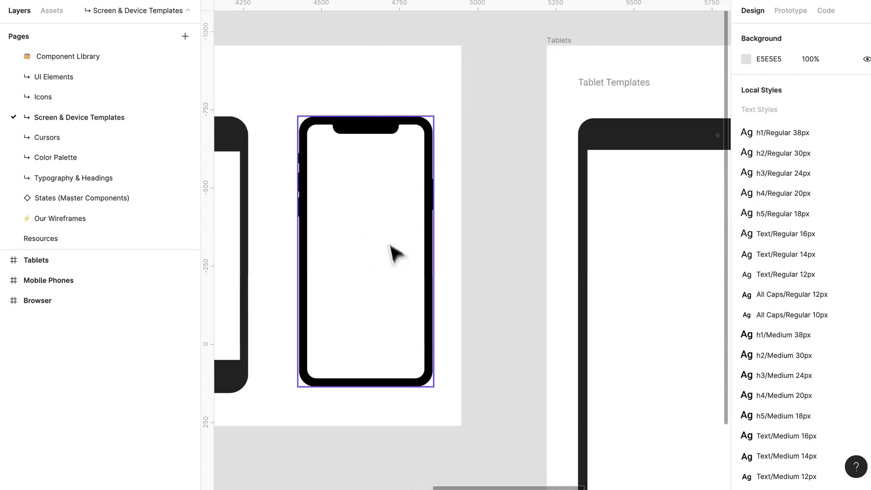
{"action": "left_click", "coordinate": [392, 271]}
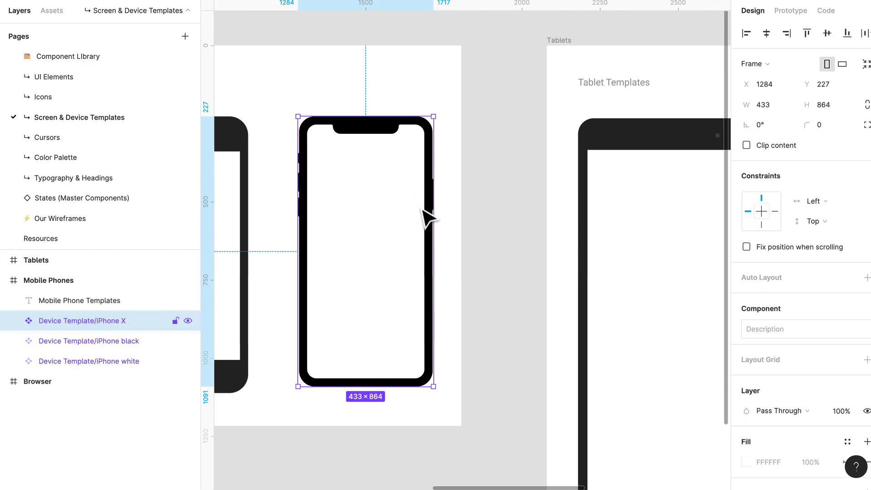
{"action": "left_click", "coordinate": [47, 136]}
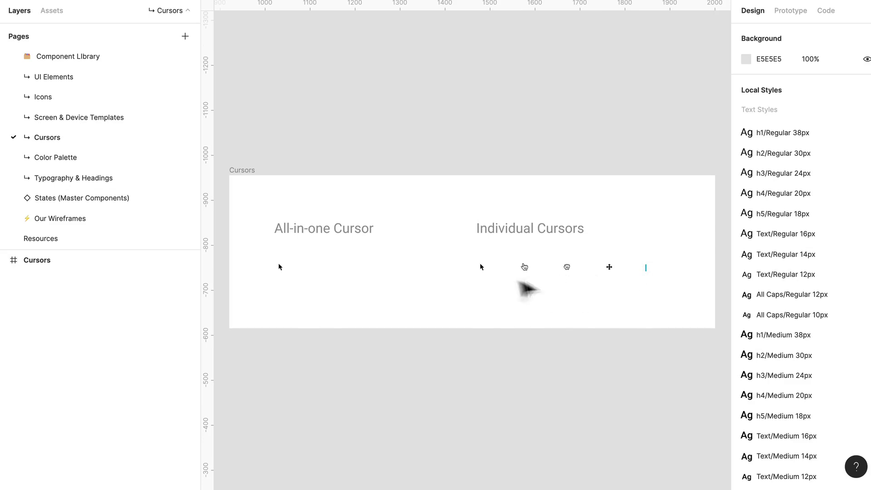
Zoom into the Individual Cursors row and pan across the arrow, hand, move and text cursors.
{"action": "scroll", "coordinate": [584, 286], "scroll_direction": "up", "scroll_amount": 6}
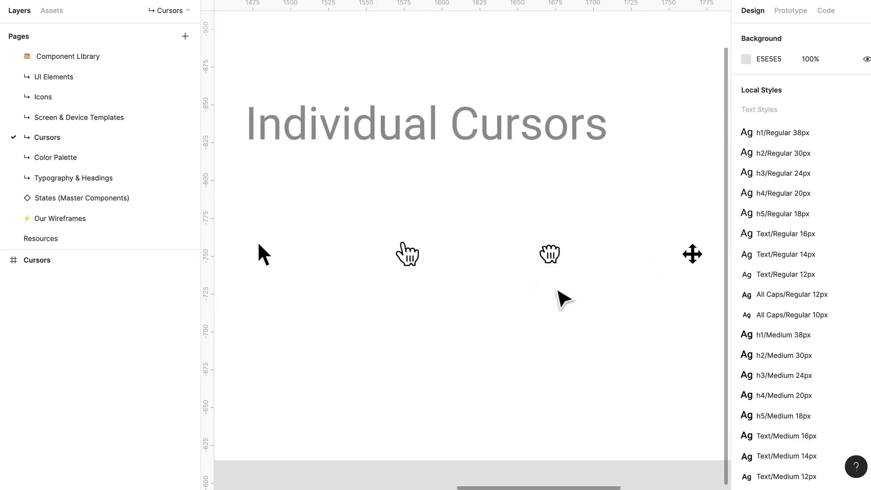
{"action": "scroll", "coordinate": [563, 300], "scroll_direction": "right", "scroll_amount": 3}
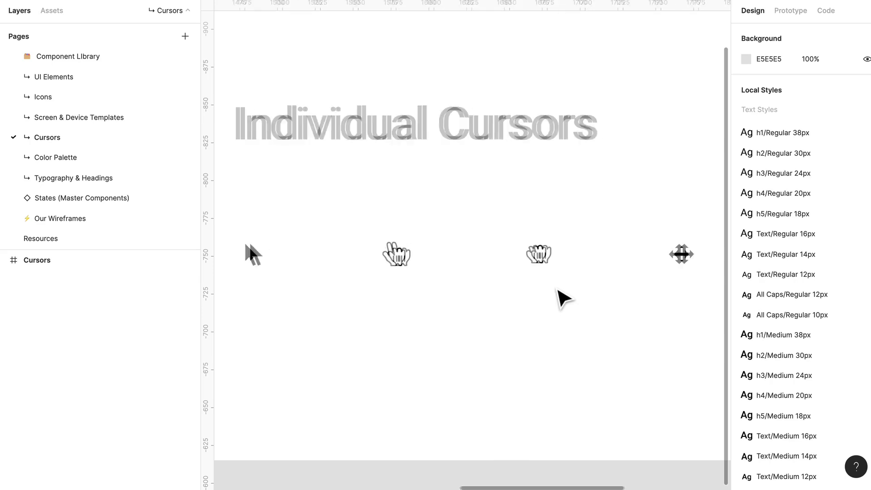
{"action": "scroll", "coordinate": [562, 299], "scroll_direction": "left", "scroll_amount": 7}
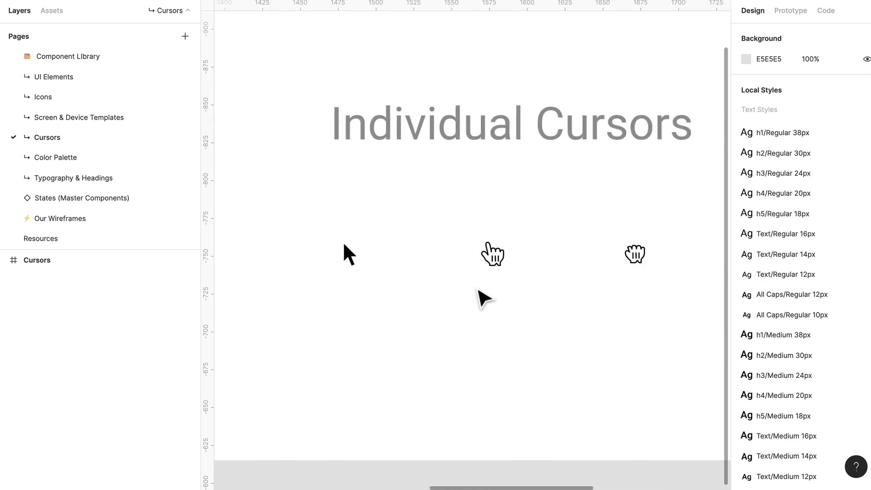
Open Color Palette, zoom into the grey, white and status swatches, and scroll through Color and Effect Styles.
{"action": "left_click", "coordinate": [83, 162]}
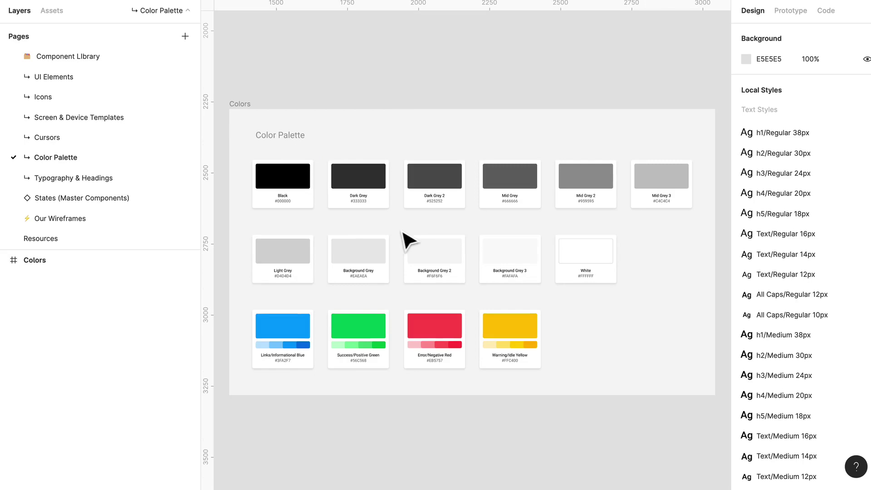
{"action": "scroll", "coordinate": [405, 232], "scroll_direction": "up", "scroll_amount": 5}
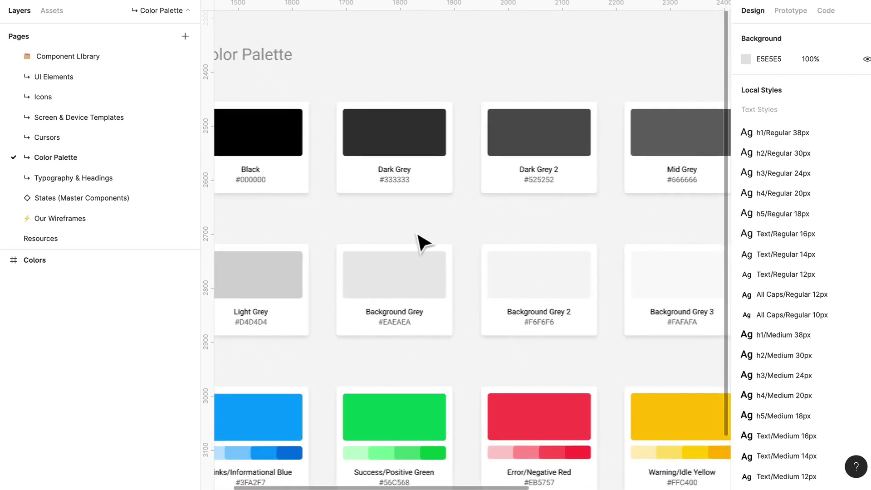
{"action": "scroll", "coordinate": [821, 233], "scroll_direction": "down", "scroll_amount": 10}
{"action": "scroll", "coordinate": [820, 237], "scroll_direction": "up", "scroll_amount": 5}
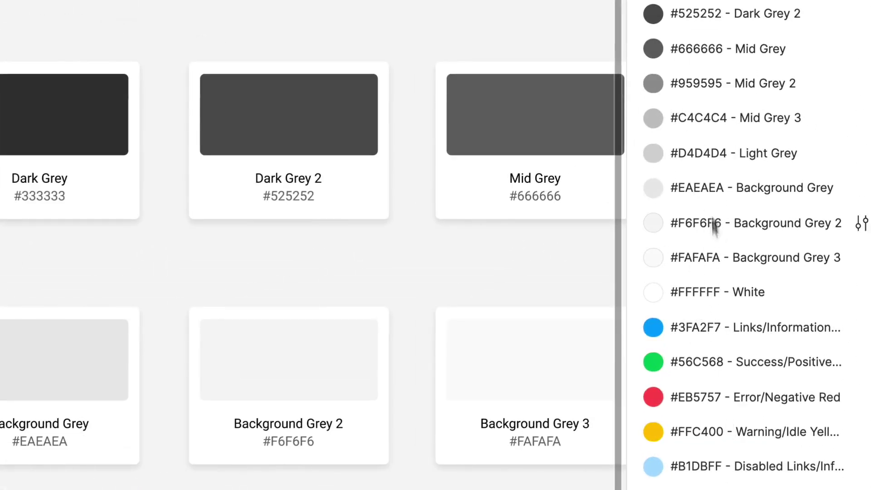
{"action": "scroll", "coordinate": [719, 366], "scroll_direction": "down", "scroll_amount": 3}
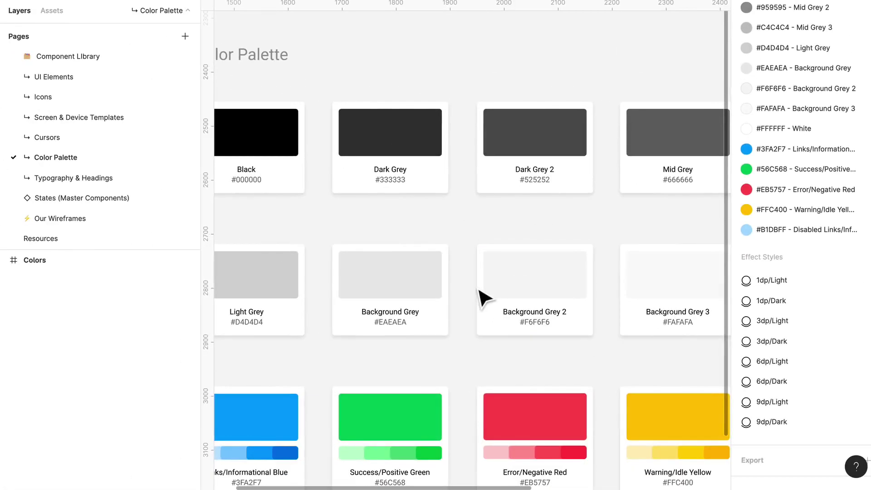
Switch to Typography & Headings and zoom into the Regular, Medium and Bold heading, text and link styles.
{"action": "scroll", "coordinate": [482, 297], "scroll_direction": "up", "scroll_amount": 3}
{"action": "left_click", "coordinate": [59, 178]}
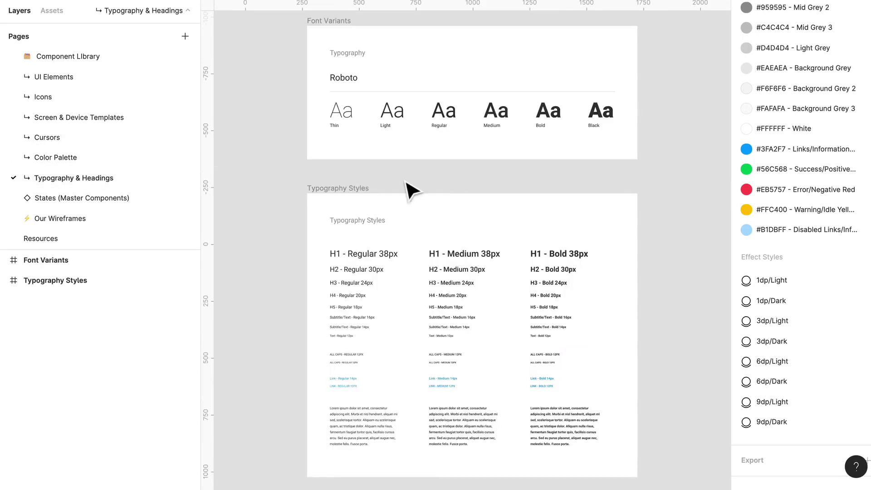
{"action": "scroll", "coordinate": [406, 183], "scroll_direction": "up", "scroll_amount": 5}
{"action": "scroll", "coordinate": [406, 186], "scroll_direction": "down", "scroll_amount": 4}
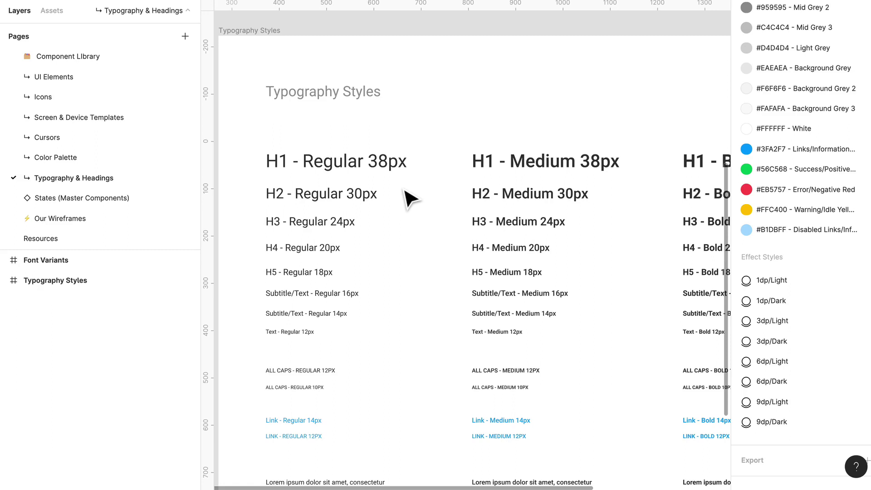
{"action": "scroll", "coordinate": [488, 222], "scroll_direction": "right", "scroll_amount": 5}
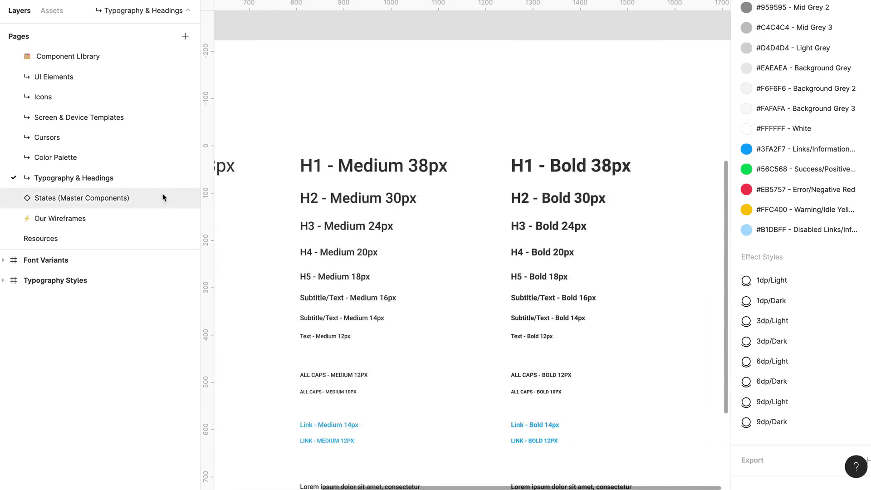
Pan across the Accordions, Indicators and Tables on States (Master Components), then go to the Icons page.
{"action": "left_click", "coordinate": [128, 201]}
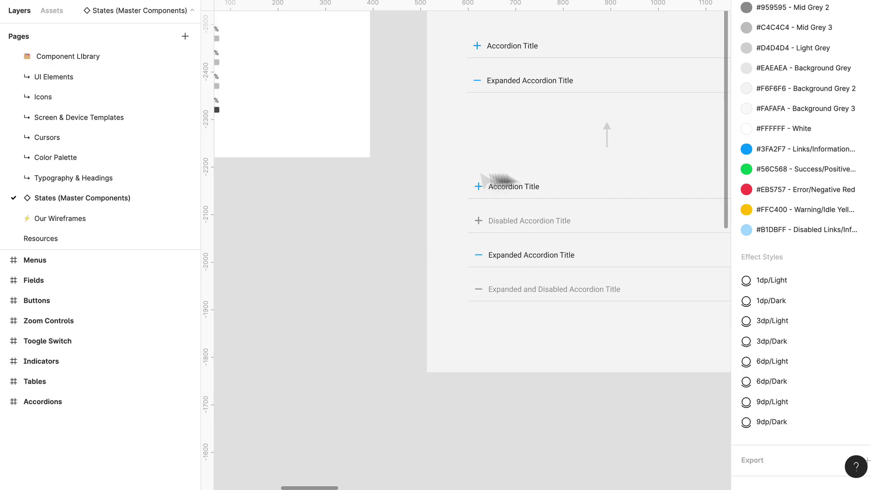
{"action": "scroll", "coordinate": [544, 179], "scroll_direction": "up", "scroll_amount": 3}
{"action": "scroll", "coordinate": [570, 183], "scroll_direction": "down", "scroll_amount": 1}
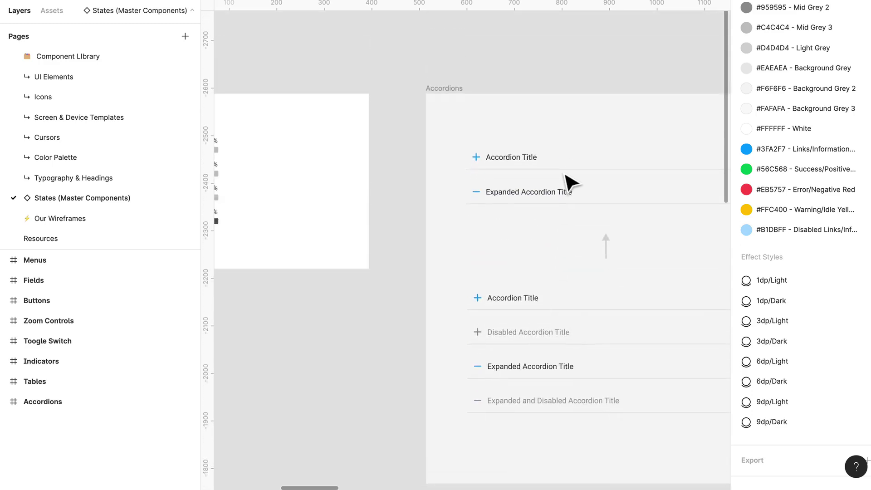
{"action": "scroll", "coordinate": [570, 182], "scroll_direction": "left", "scroll_amount": 5}
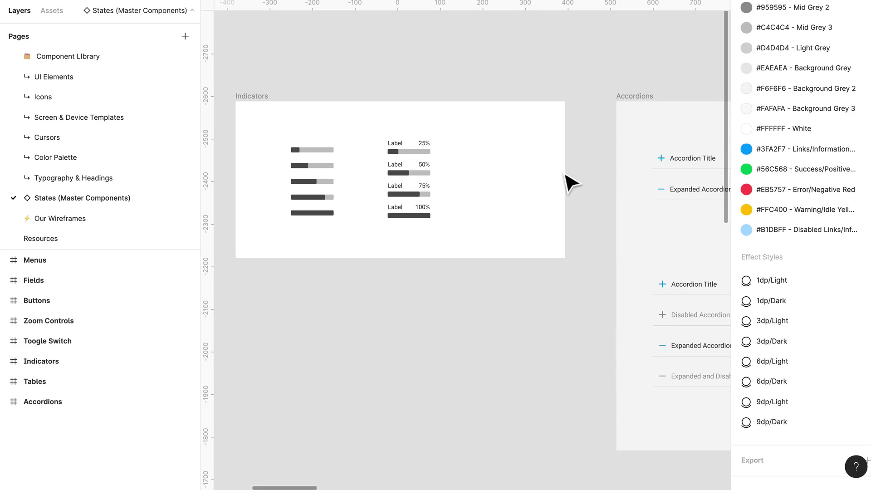
{"action": "scroll", "coordinate": [570, 183], "scroll_direction": "right", "scroll_amount": 10}
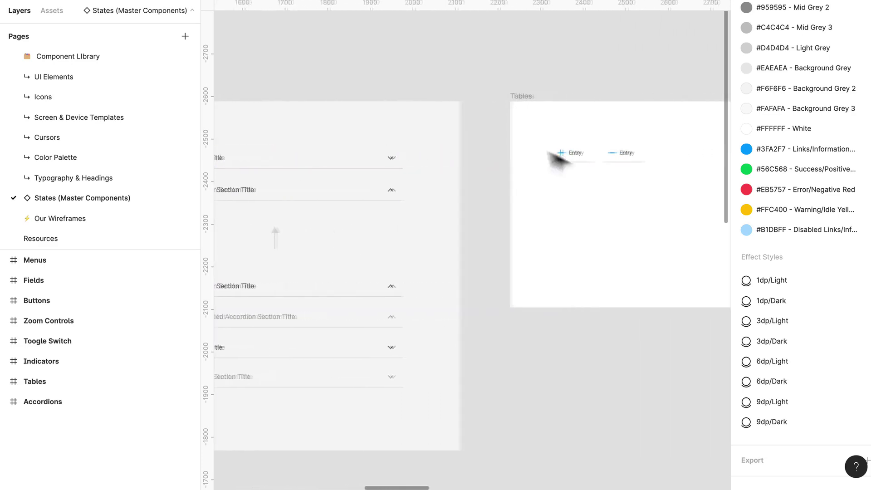
{"action": "left_click", "coordinate": [29, 97]}
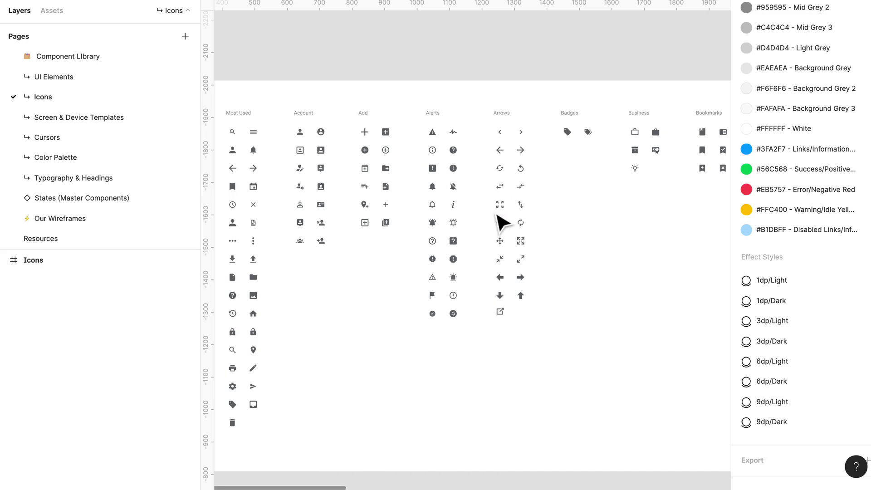
Return to UI Elements and frame the whole Buttons section with its primary, secondary and grouped buttons.
{"action": "left_click", "coordinate": [92, 80]}
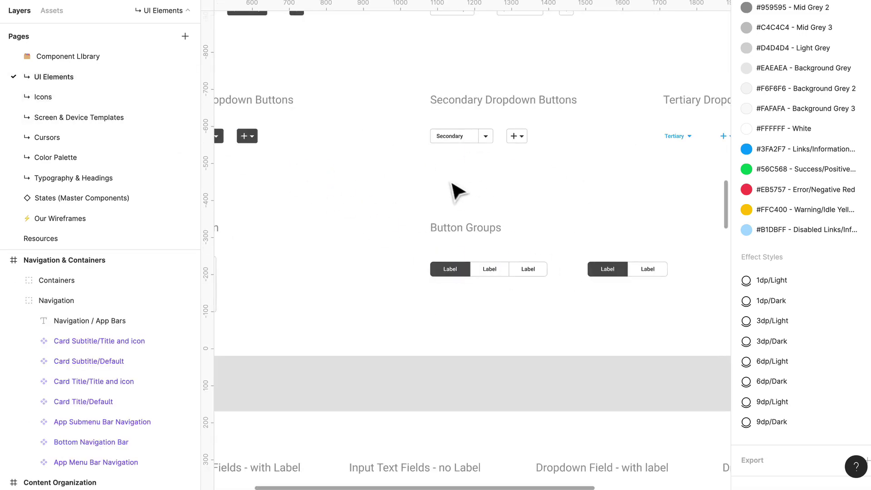
{"action": "scroll", "coordinate": [426, 183], "scroll_direction": "down", "scroll_amount": 3, "text": "ctrl"}
{"action": "scroll", "coordinate": [431, 185], "scroll_direction": "up", "scroll_amount": 3}
{"action": "scroll", "coordinate": [431, 185], "scroll_direction": "left", "scroll_amount": 3}
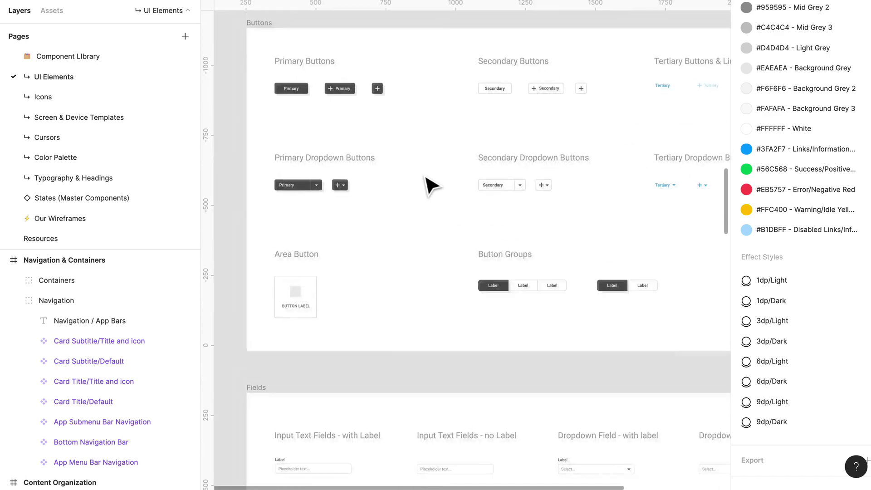